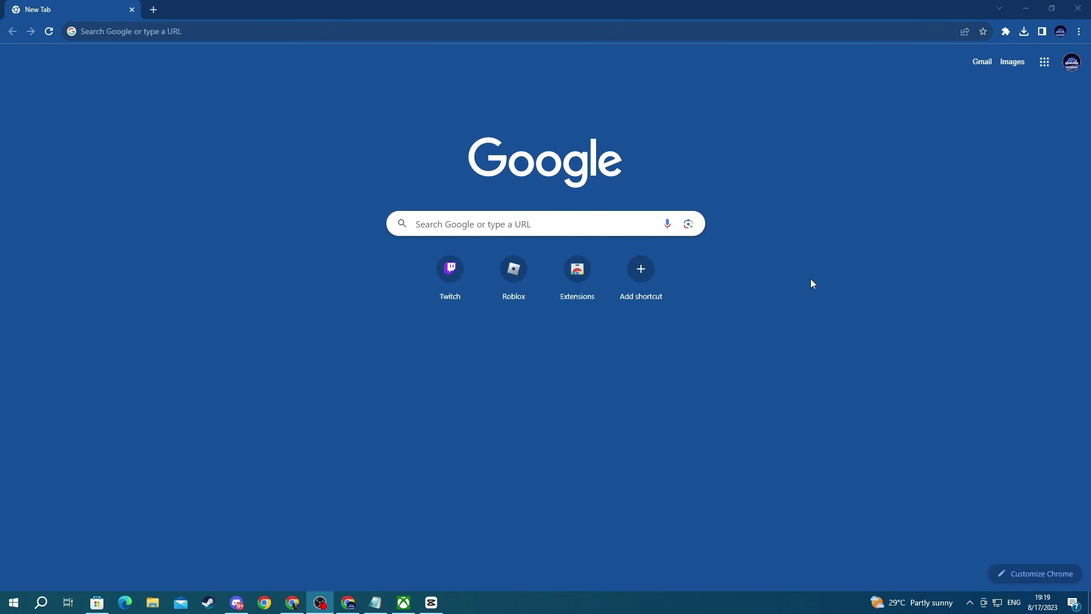
# - Search Google for 'ds4' and download the DS4Windows 3.2.13 x64 zip from ds4-windows.com
pyautogui.click(513, 220)
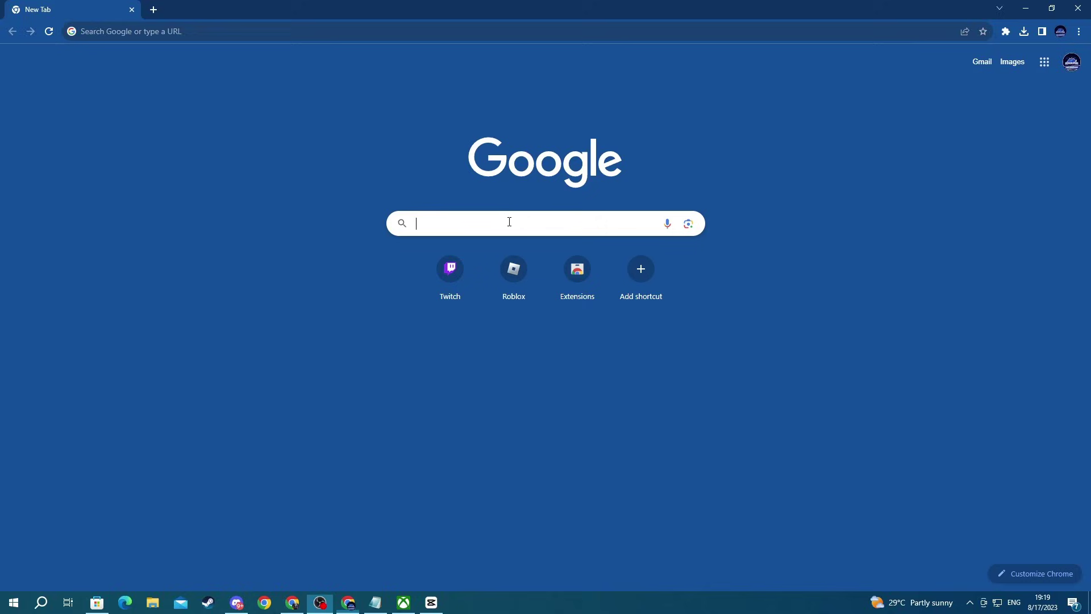
pyautogui.write('ds4')
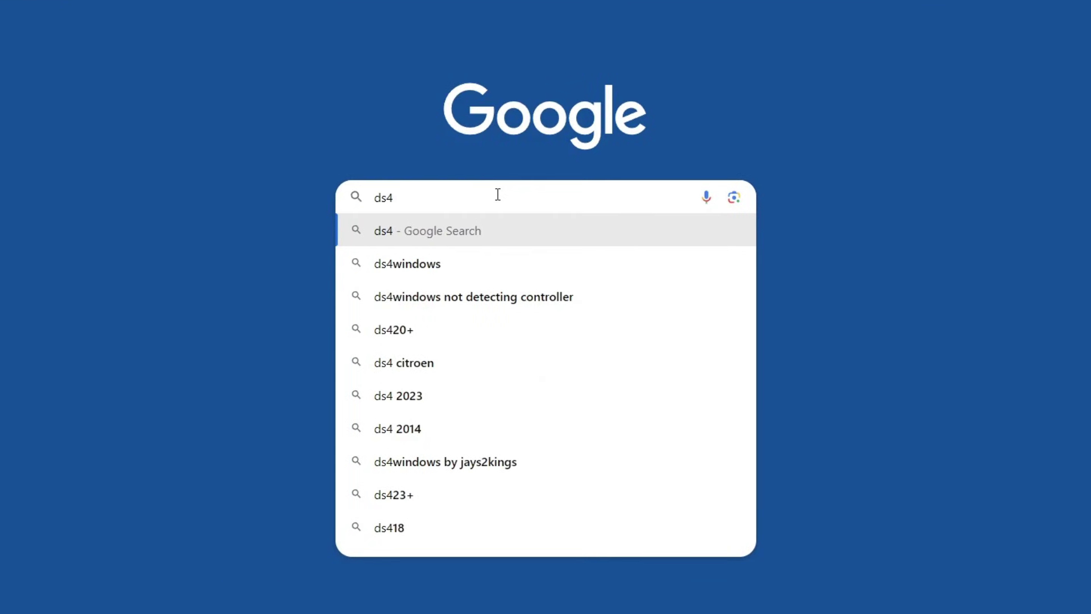
pyautogui.press('Return')
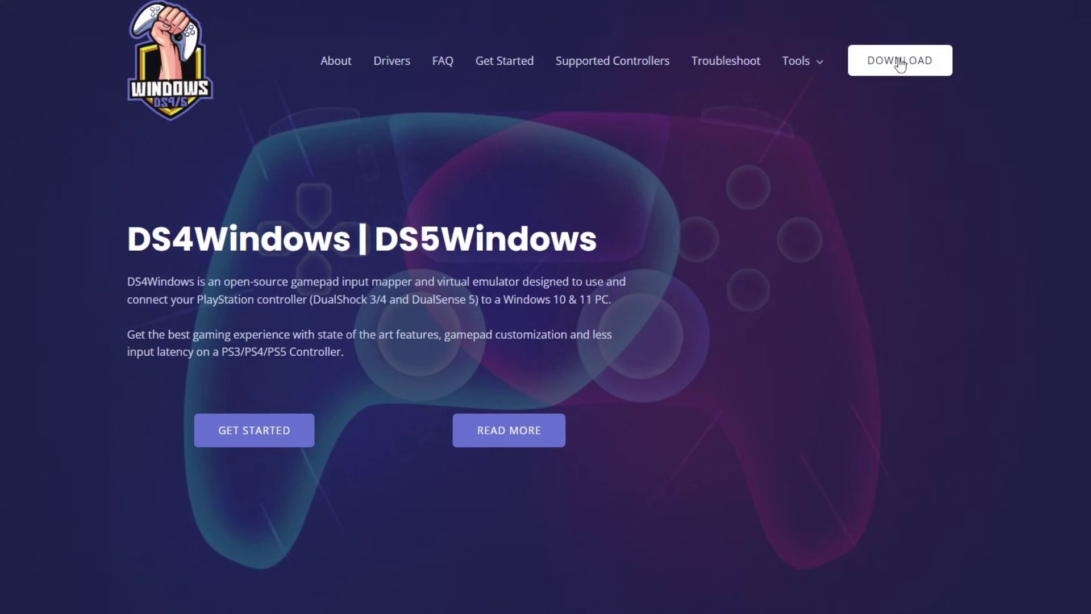
pyautogui.click(901, 63)
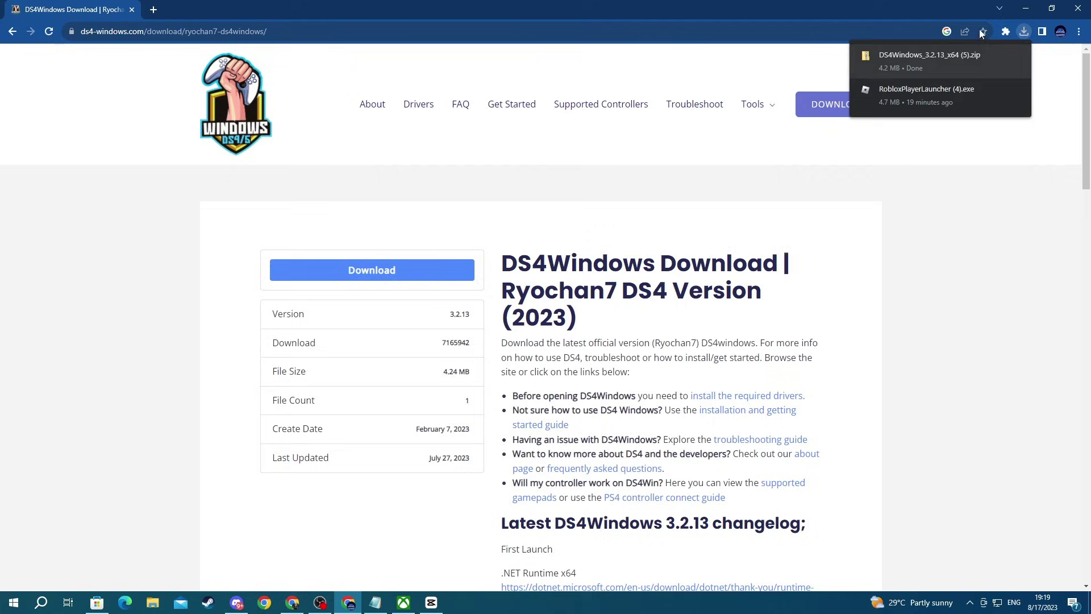
# - Close Chrome, then copy DS4Windows_3.2.13_x64 (5).zip from Downloads to the desktop centre
pyautogui.click(1078, 8)
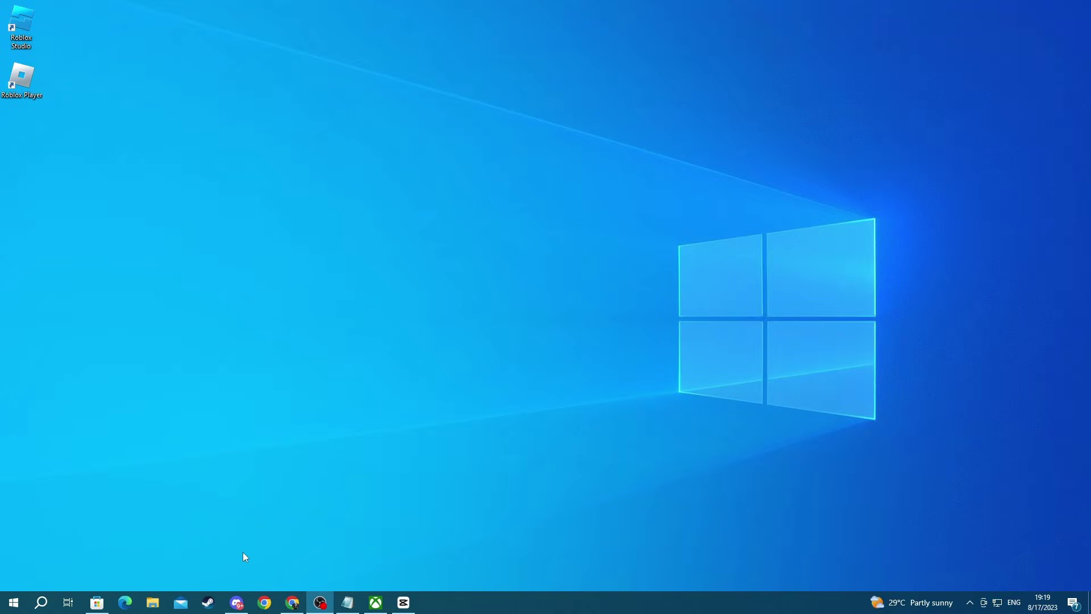
pyautogui.click(147, 610)
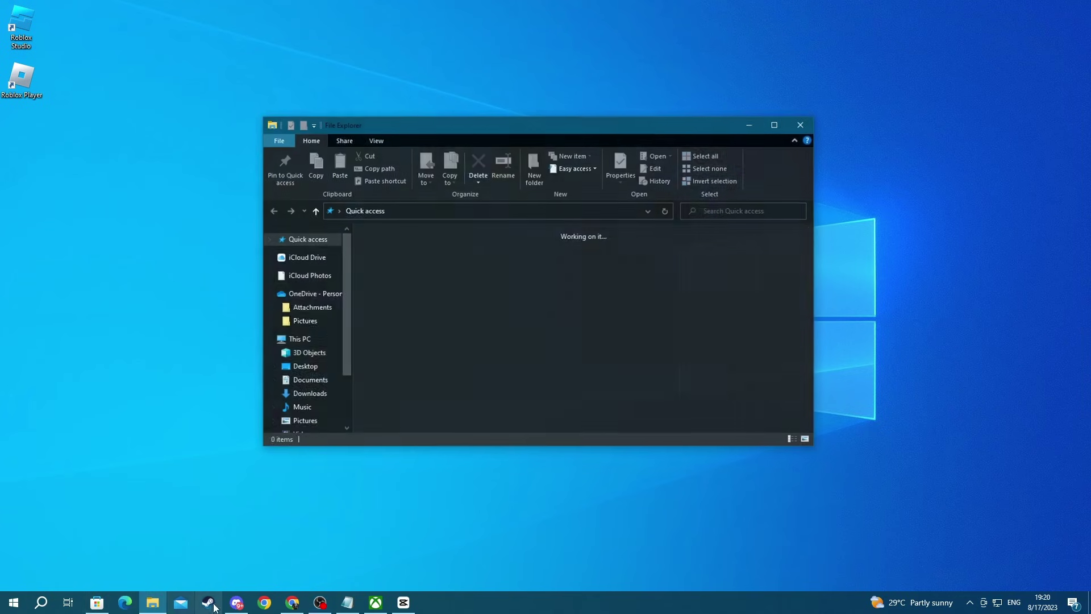
pyautogui.click(310, 394)
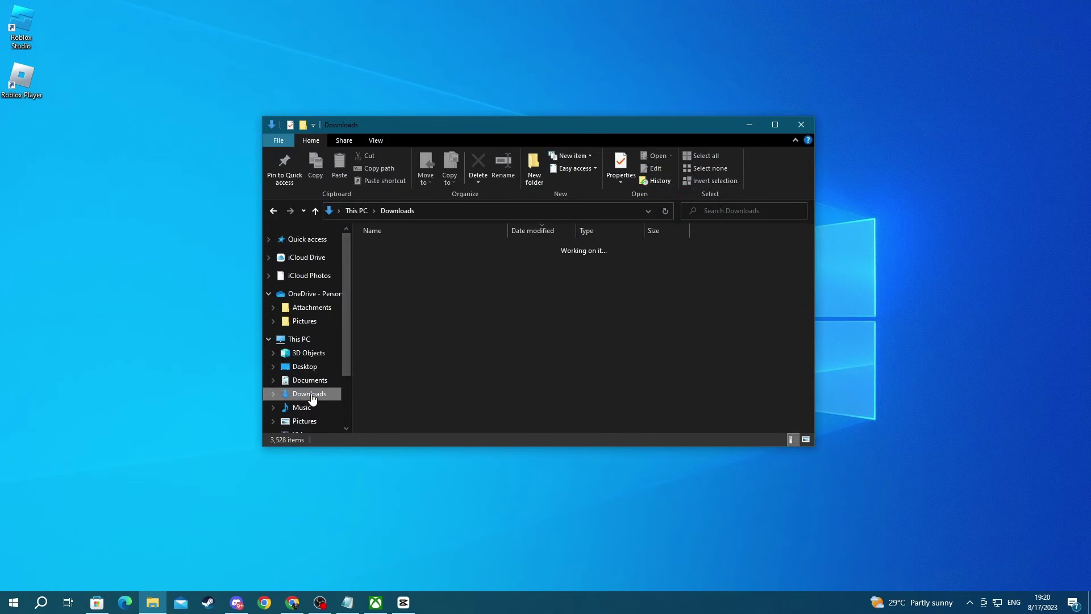
pyautogui.moveTo(399, 250); pyautogui.dragTo(125, 250)
pyautogui.click(863, 80)
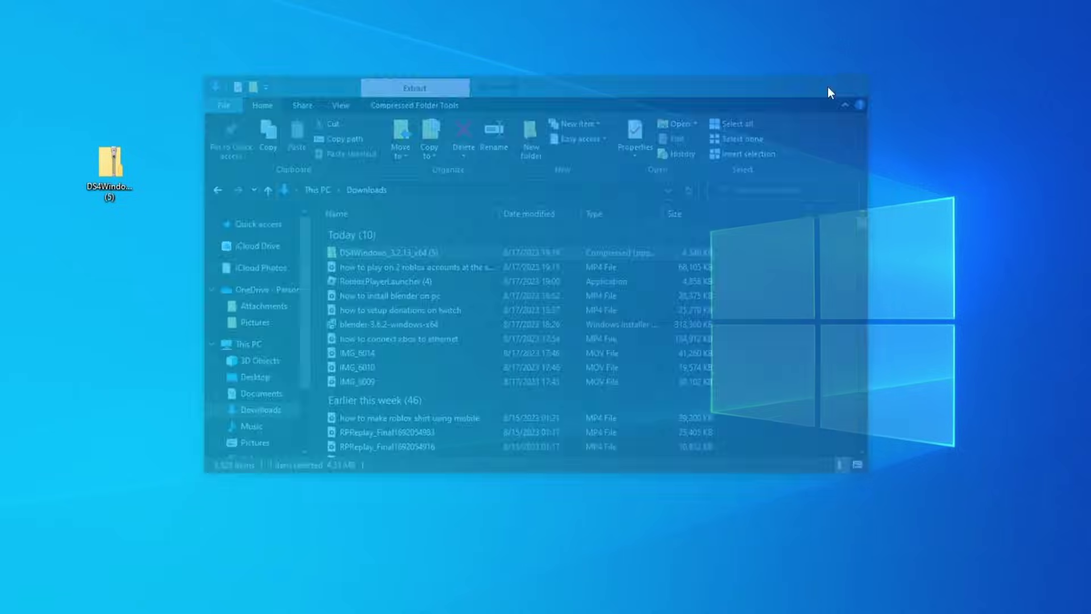
pyautogui.moveTo(100, 173); pyautogui.dragTo(433, 348)
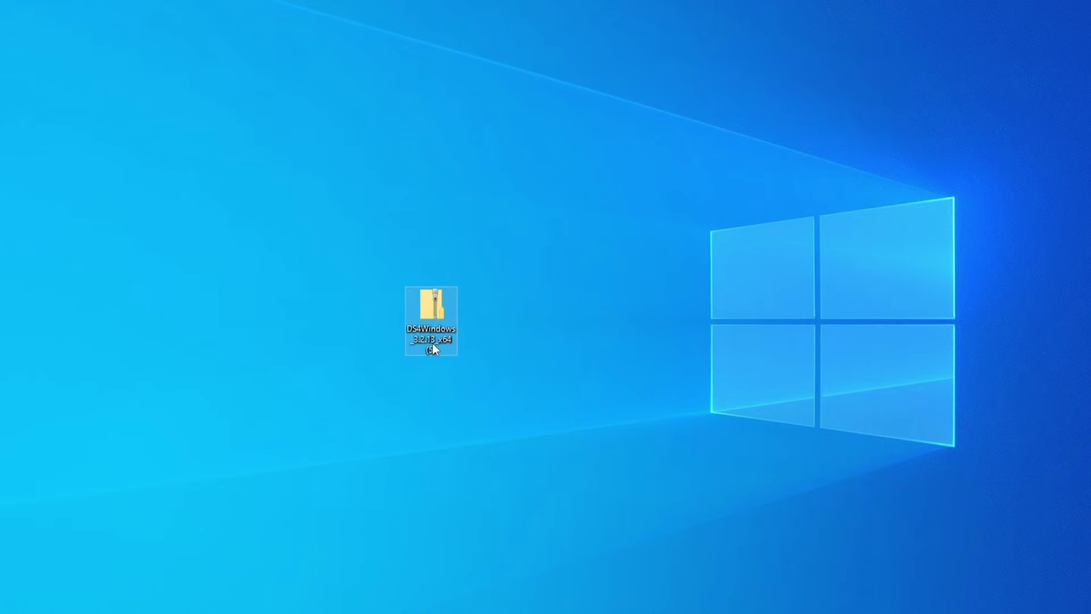
# - Extract DS4Windows_3.2.13_x64 (5).zip to its default desktop destination folder
pyautogui.doubleClick(427, 308)
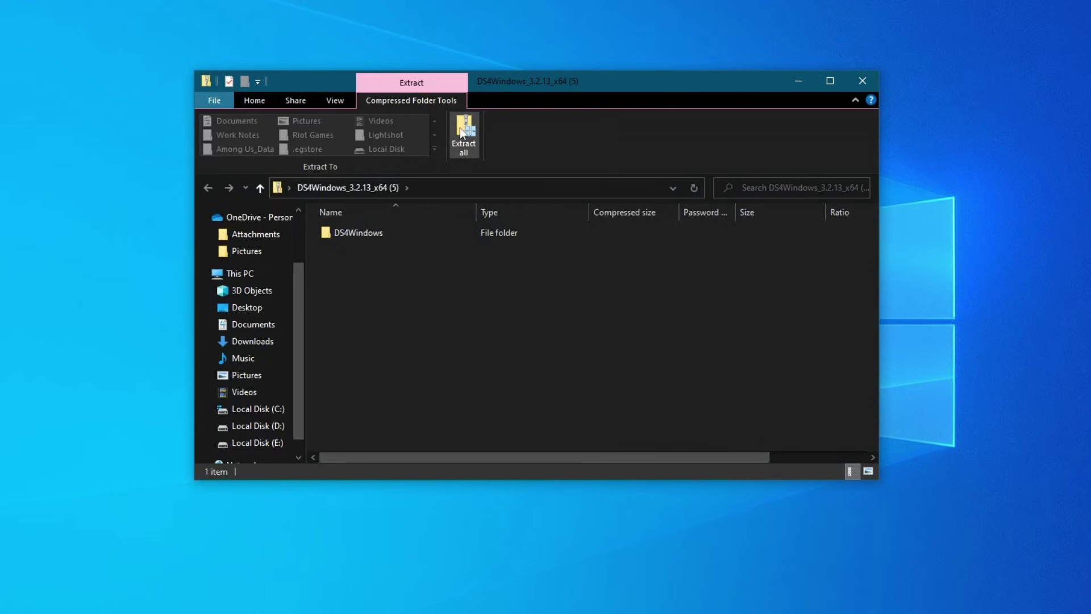
pyautogui.click(469, 135)
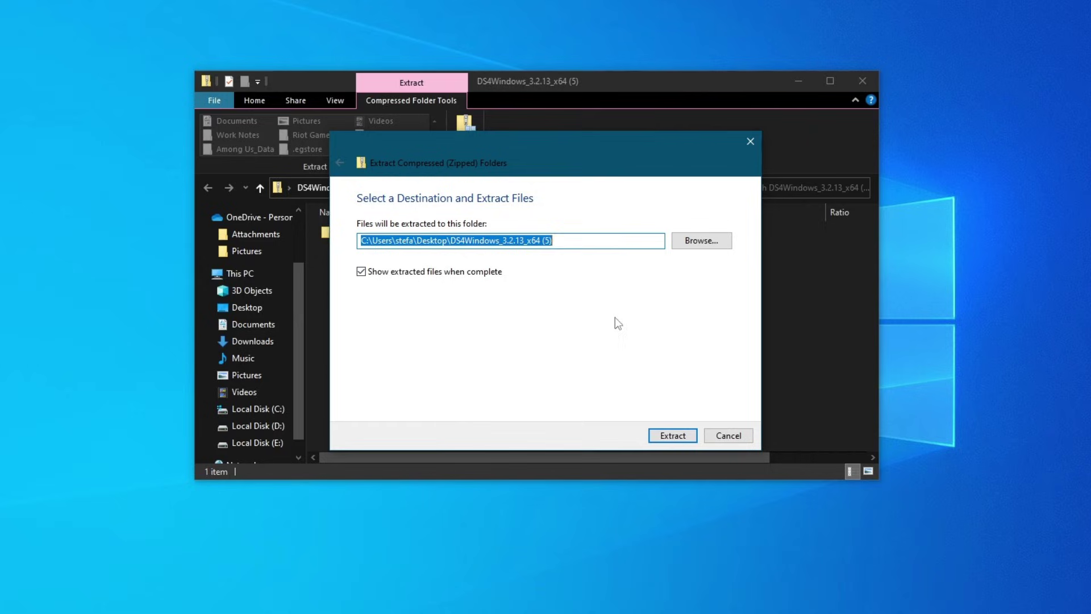
pyautogui.click(673, 437)
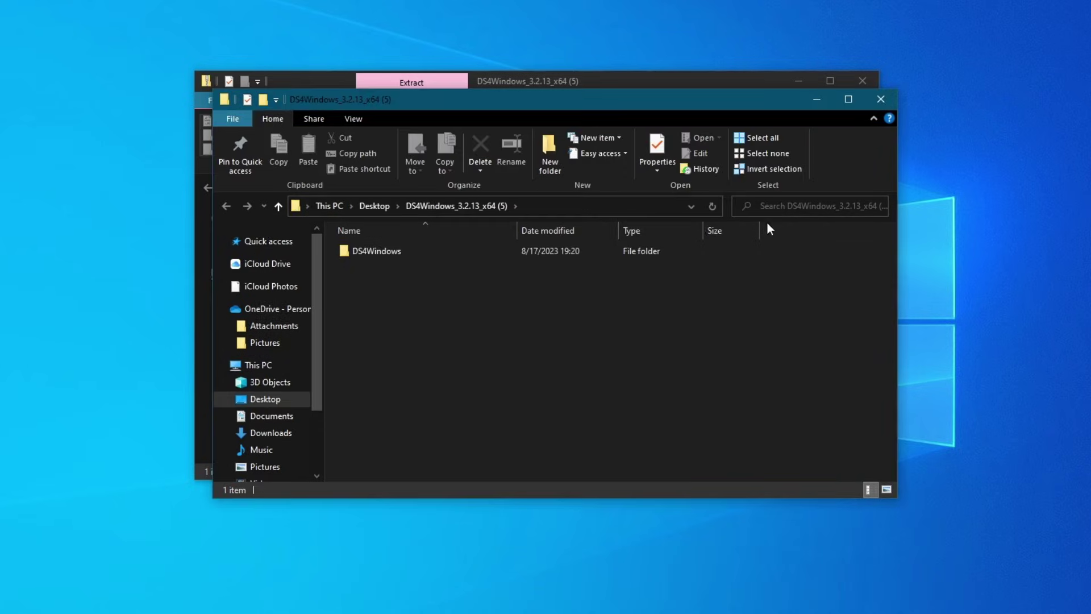
pyautogui.click(881, 100)
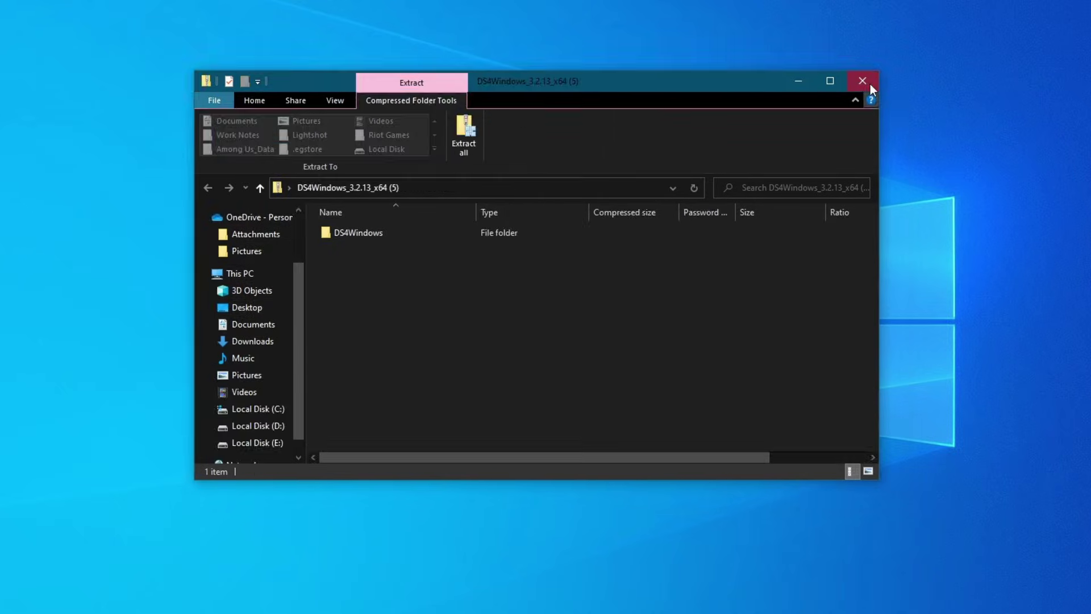
# - Open the extracted folder's DS4Windows subfolder and run DS4Windows.exe
pyautogui.click(863, 81)
pyautogui.moveTo(455, 303); pyautogui.dragTo(517, 324)
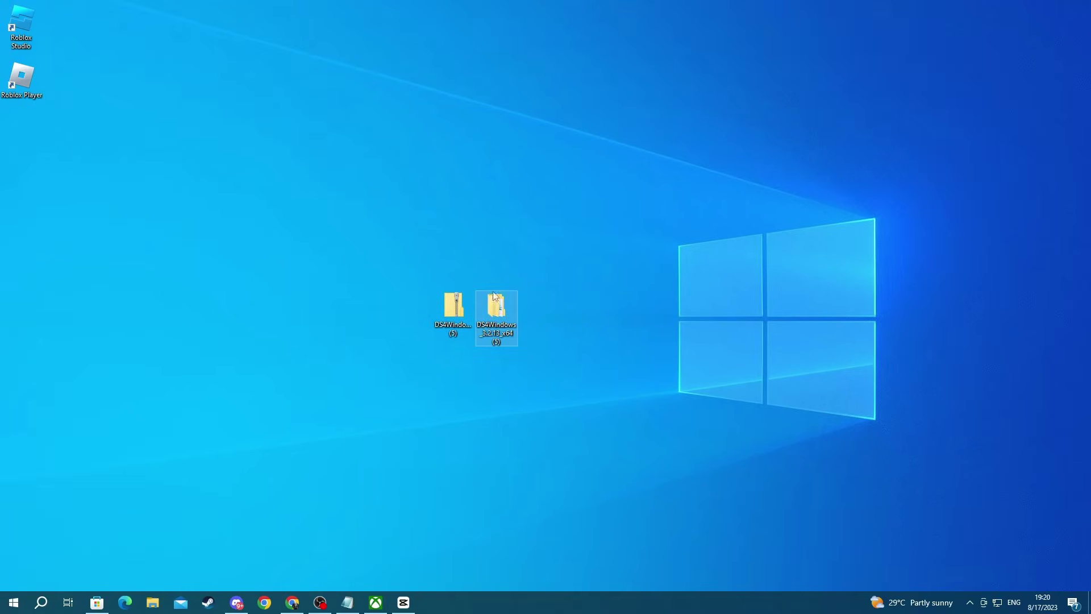
pyautogui.doubleClick(495, 311)
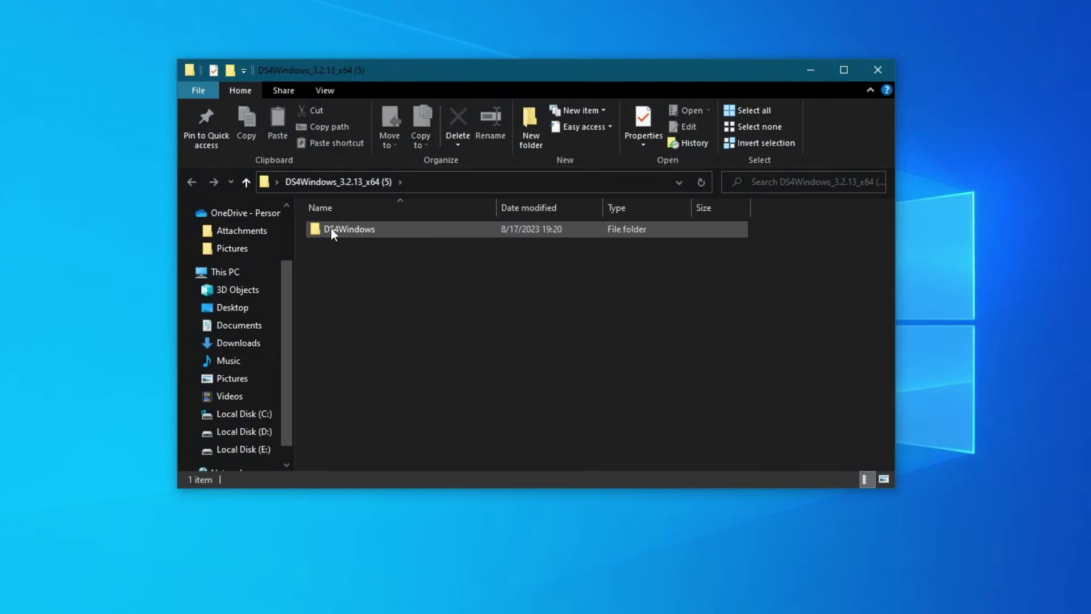
pyautogui.click(330, 230)
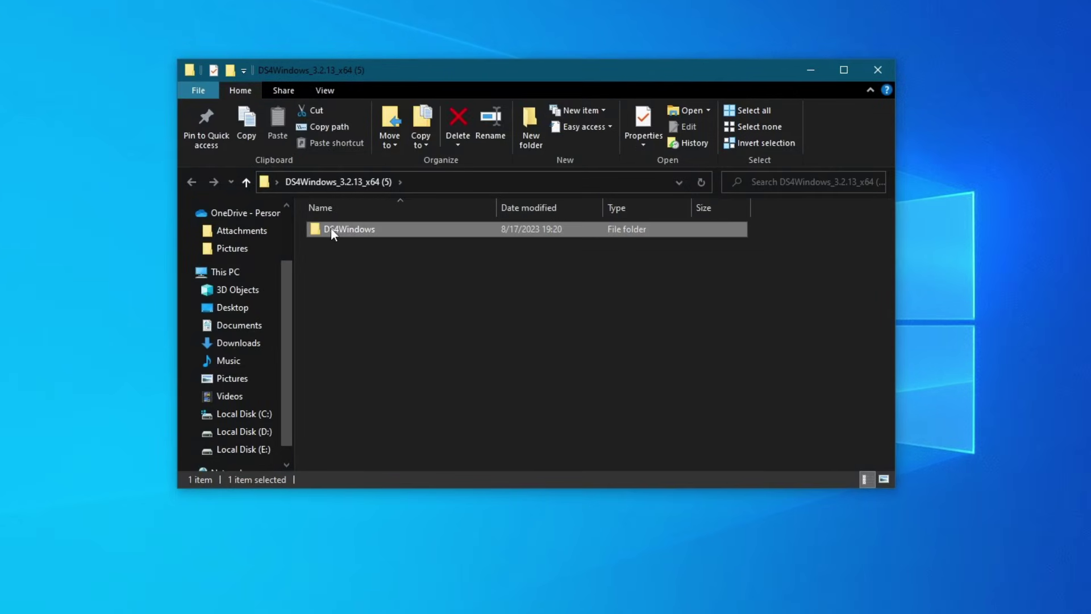
pyautogui.doubleClick(407, 230)
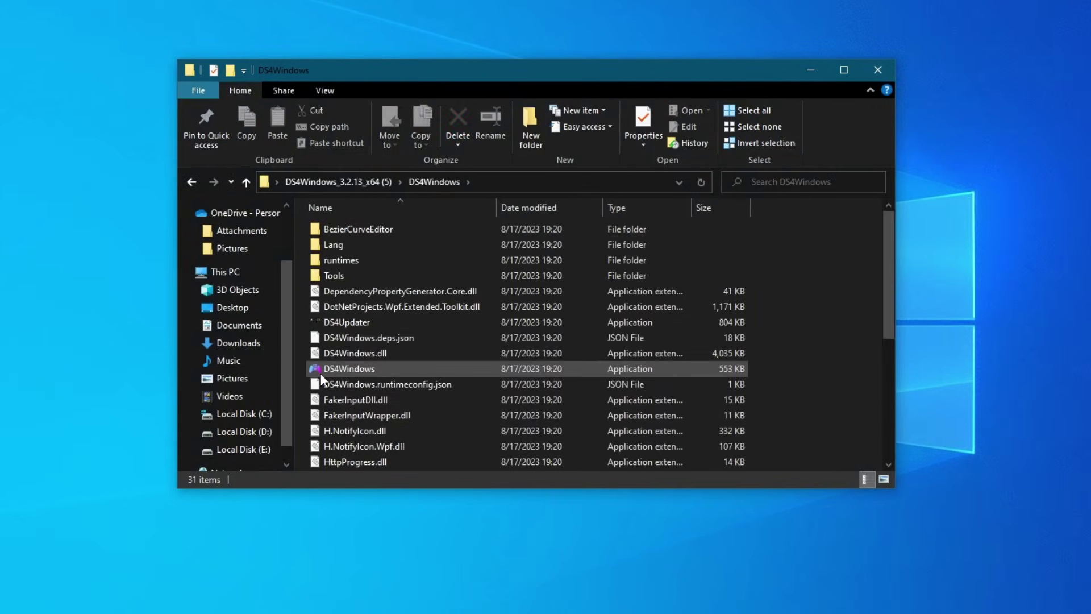
pyautogui.doubleClick(363, 367)
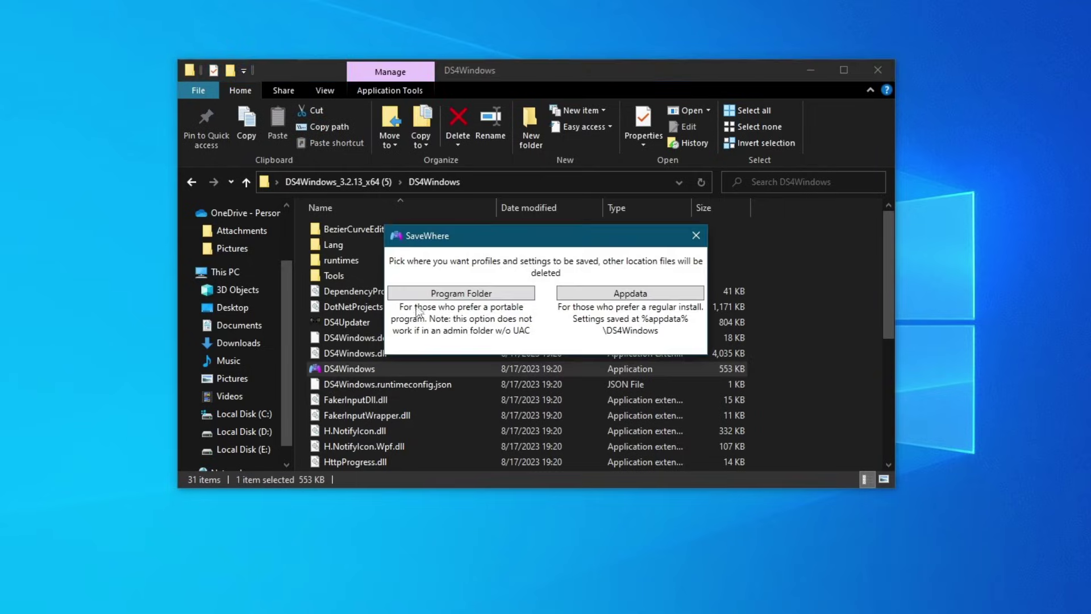
# - Choose Program Folder for saved settings, leaving DS4 Device Support as the enabled device
pyautogui.click(811, 70)
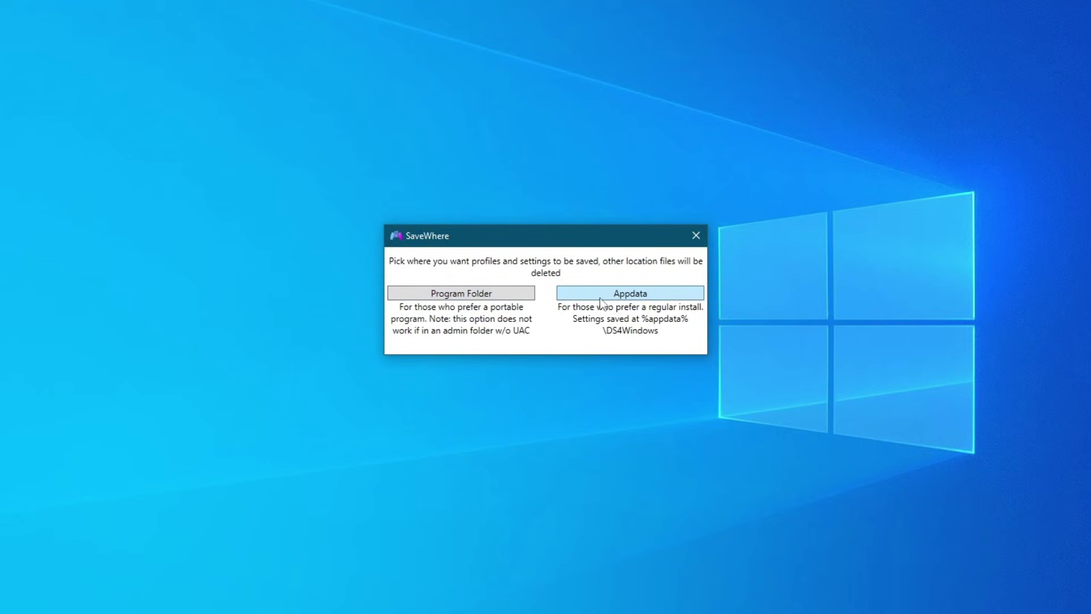
pyautogui.click(464, 297)
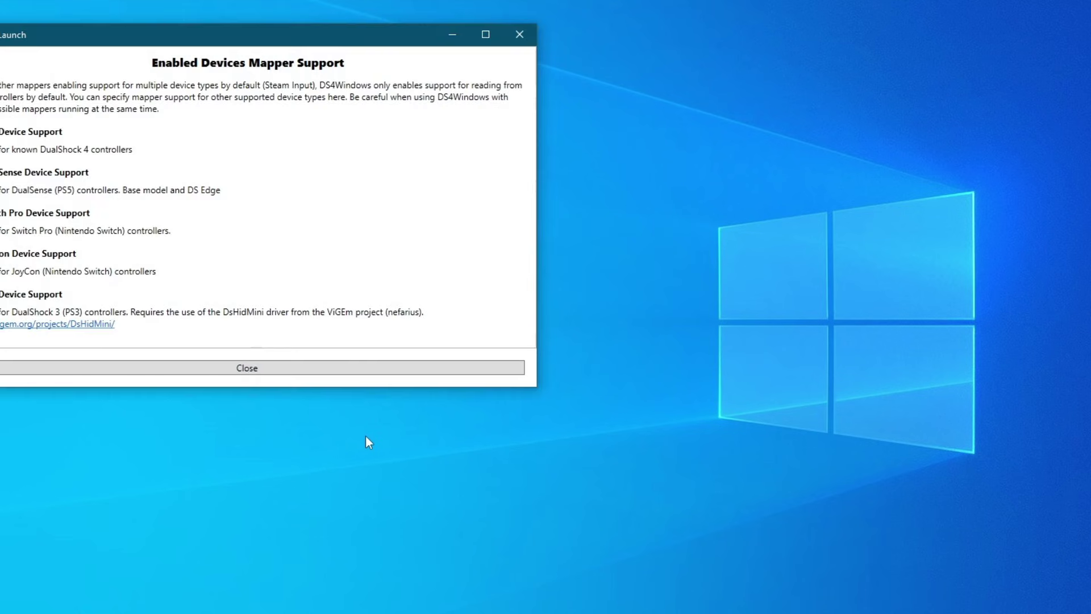
pyautogui.moveTo(223, 45); pyautogui.dragTo(521, 70)
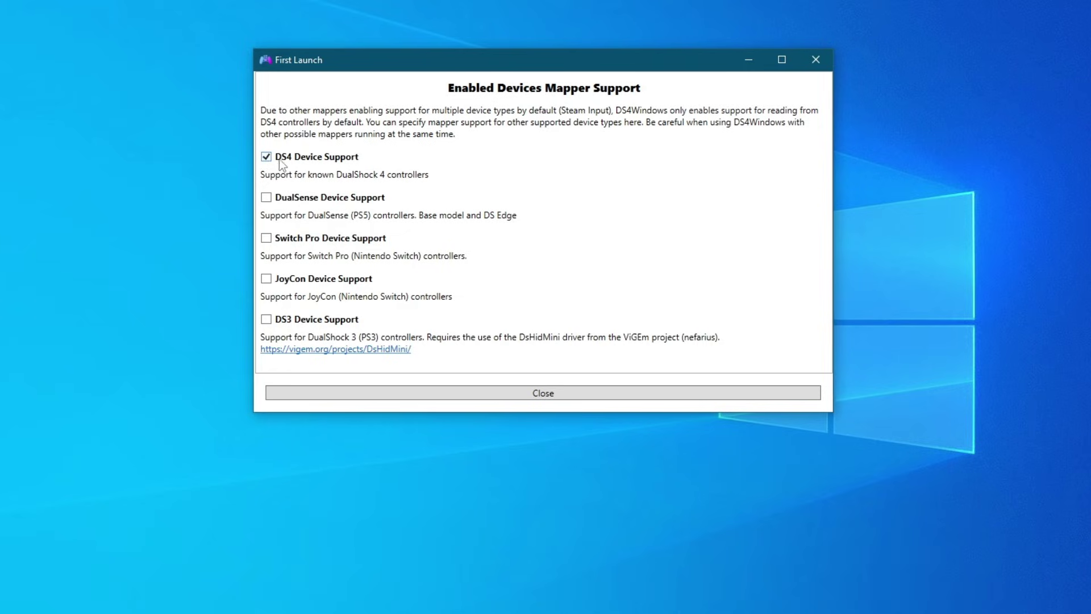
# - Close first-launch setup and install the ViGEmBus driver, accepting the licence and default location
pyautogui.click(524, 398)
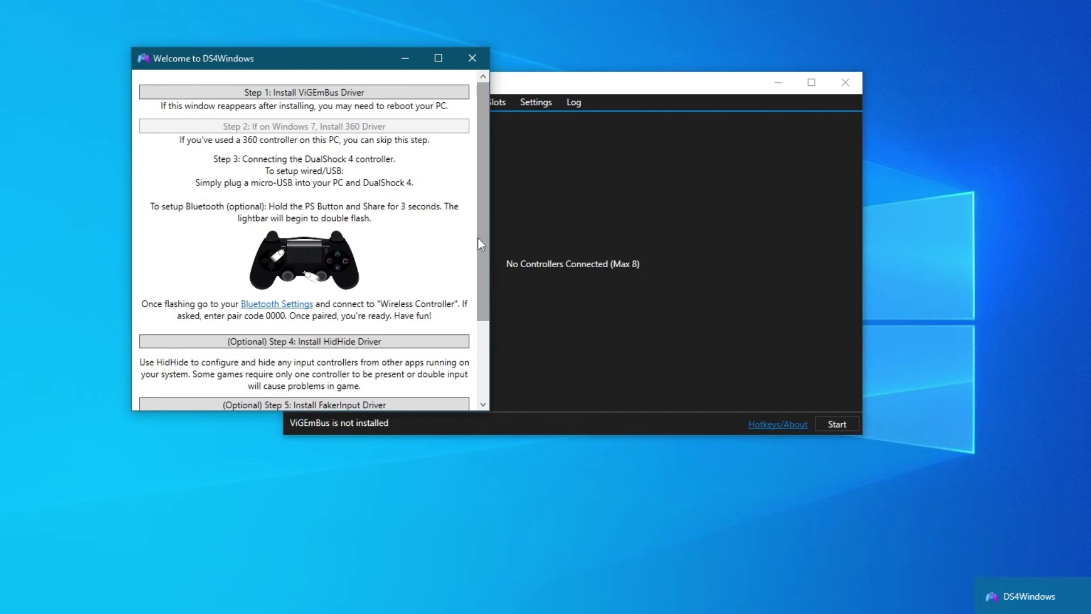
pyautogui.moveTo(479, 237); pyautogui.dragTo(492, 220)
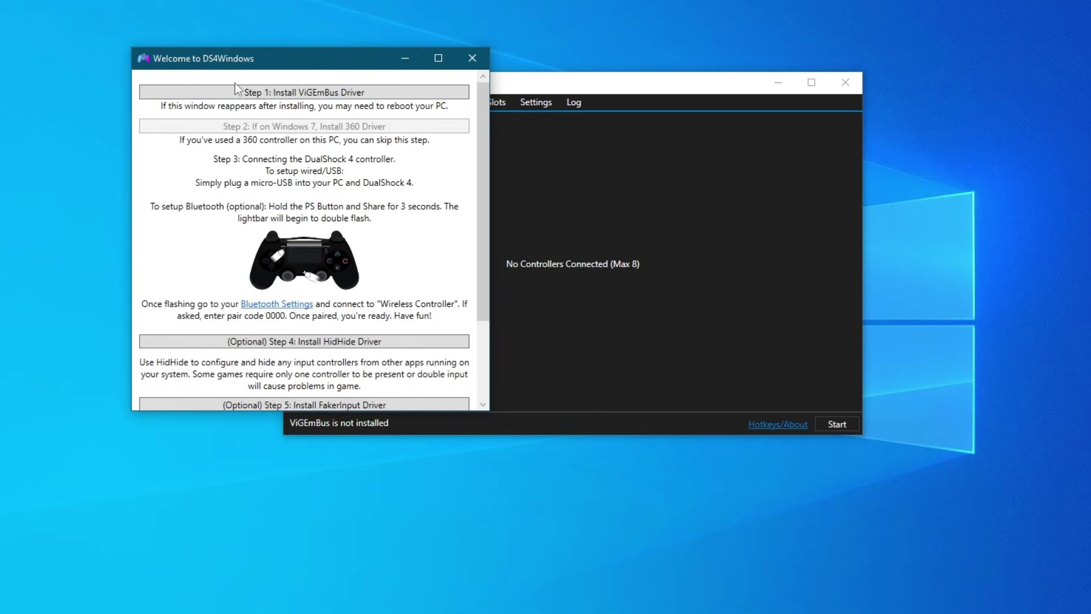
pyautogui.click(345, 95)
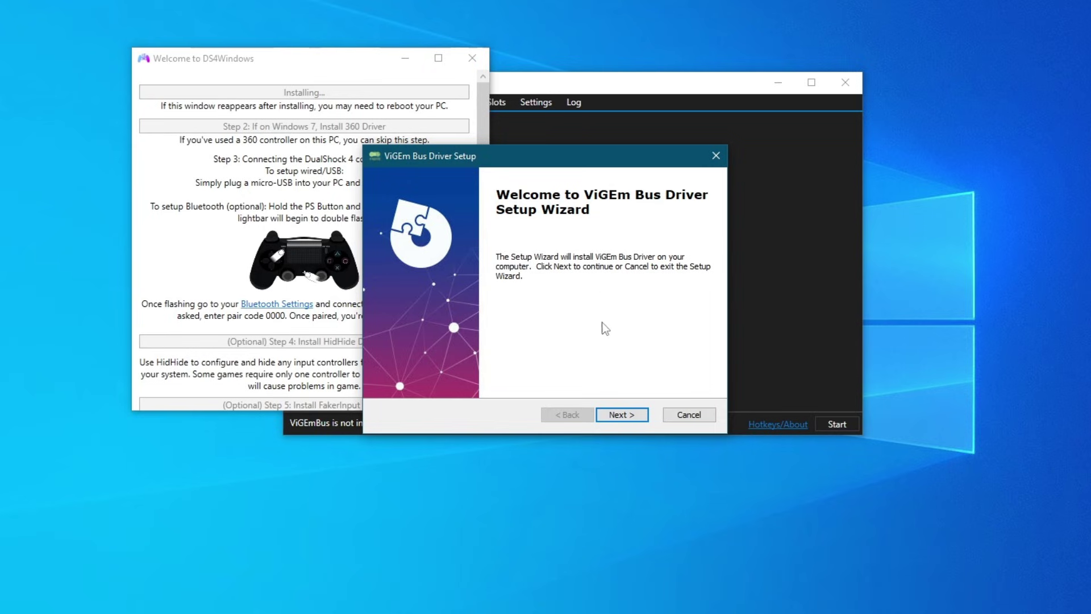
pyautogui.click(629, 416)
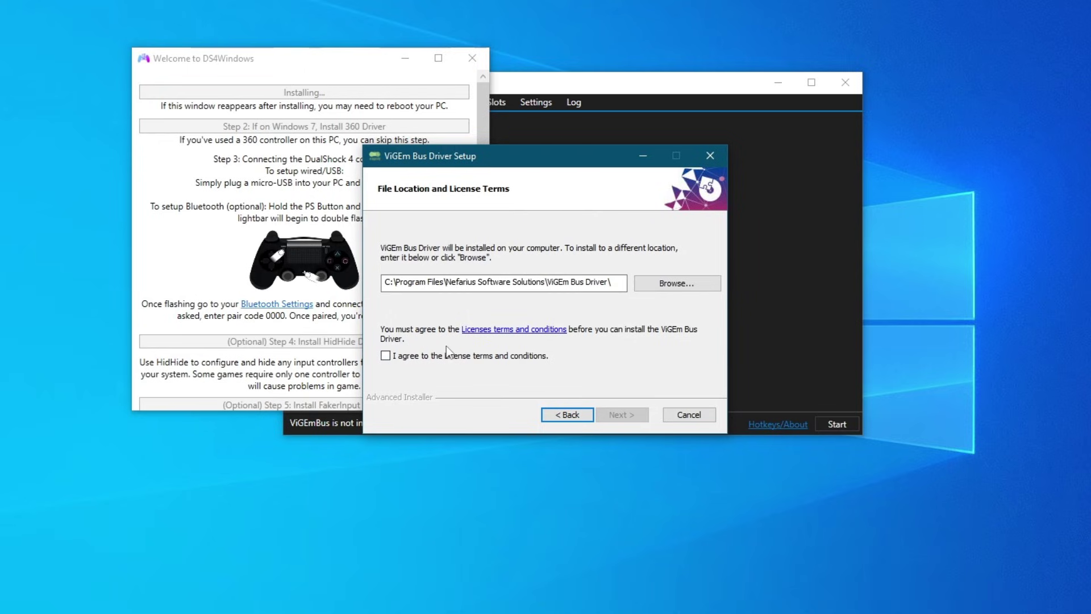
pyautogui.click(386, 356)
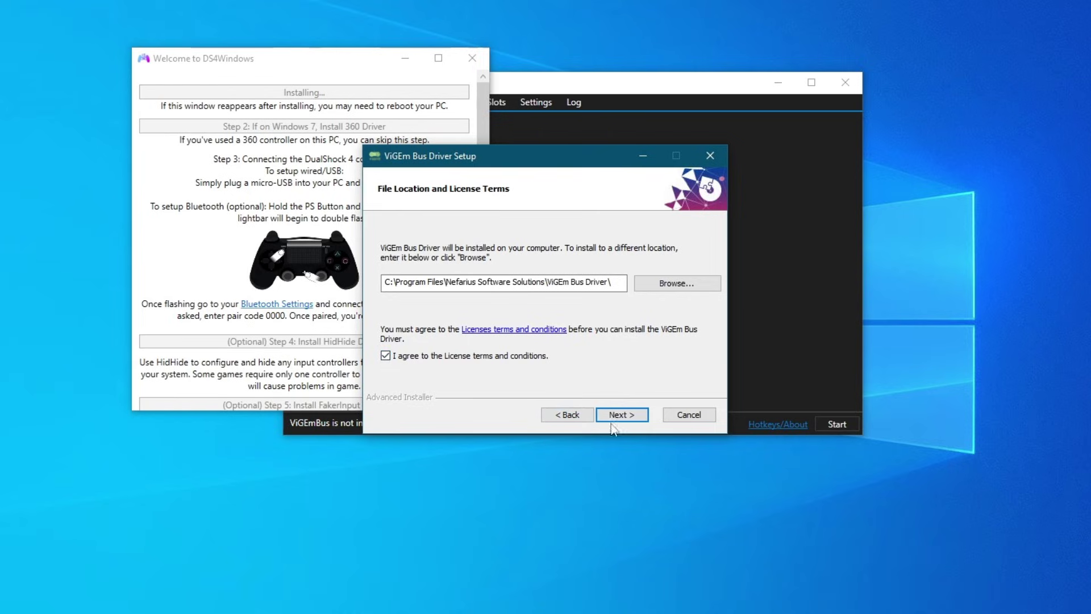
pyautogui.click(622, 415)
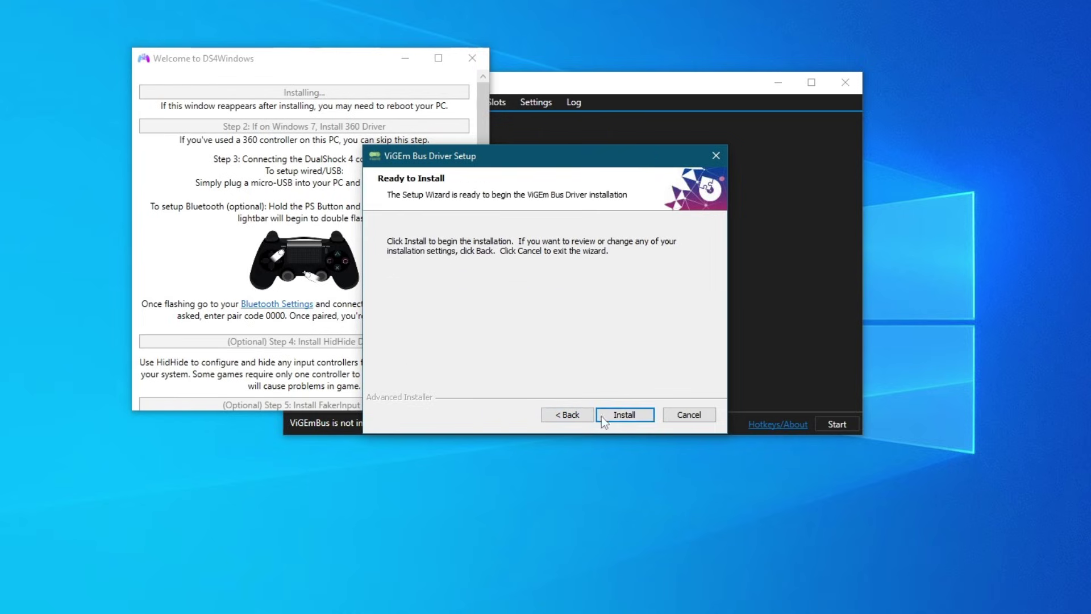
pyautogui.click(634, 415)
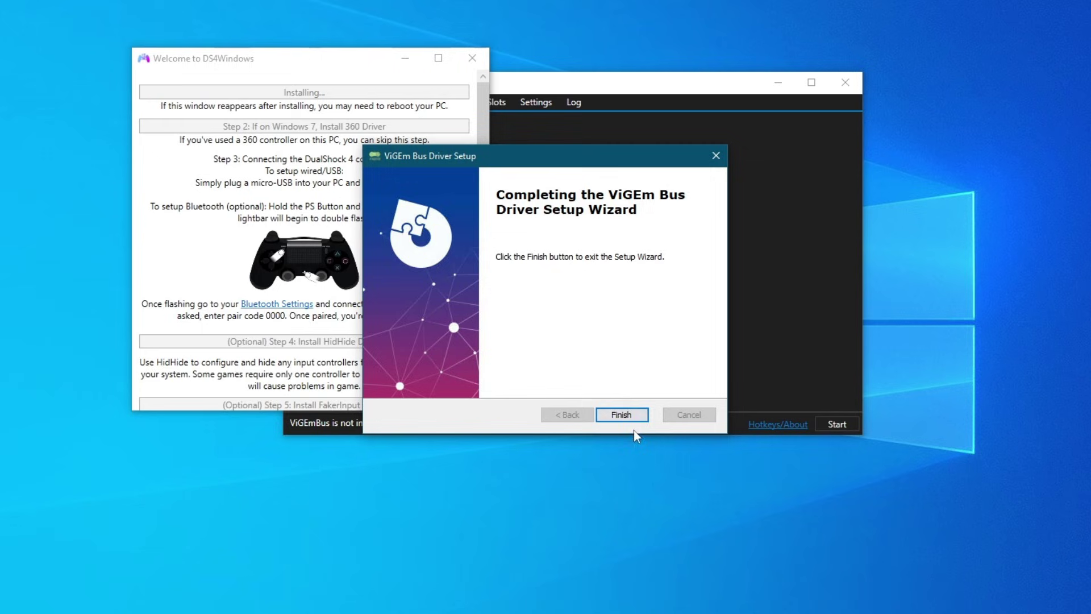
pyautogui.click(622, 415)
# - Mark the Welcome guide Finished and press Start in DS4Windows' main window
pyautogui.moveTo(482, 111); pyautogui.dragTo(484, 166)
pyautogui.scroll(-2, 329, 234)
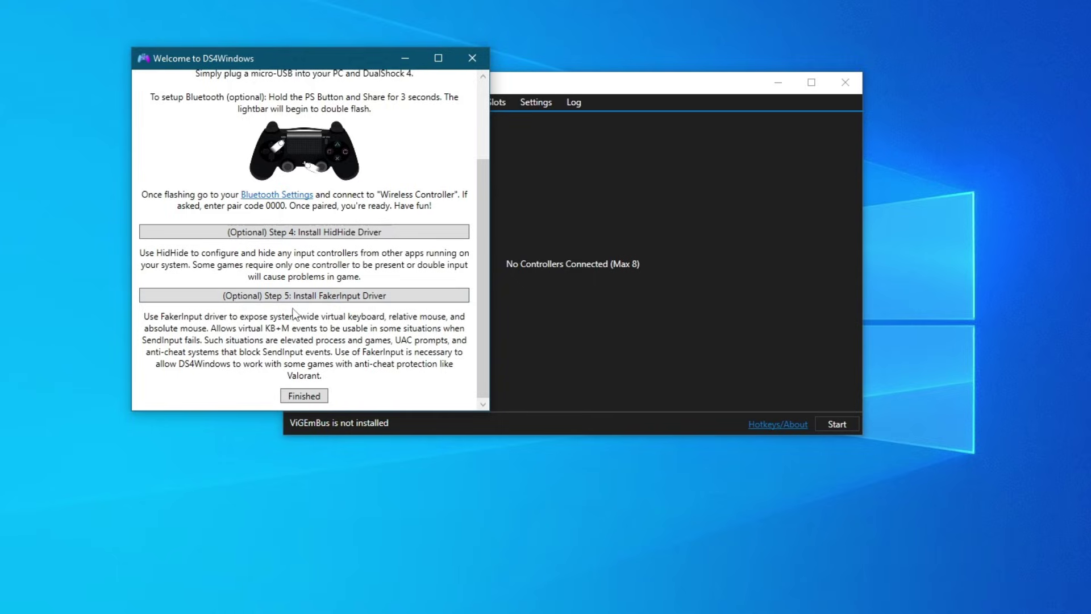
pyautogui.click(305, 398)
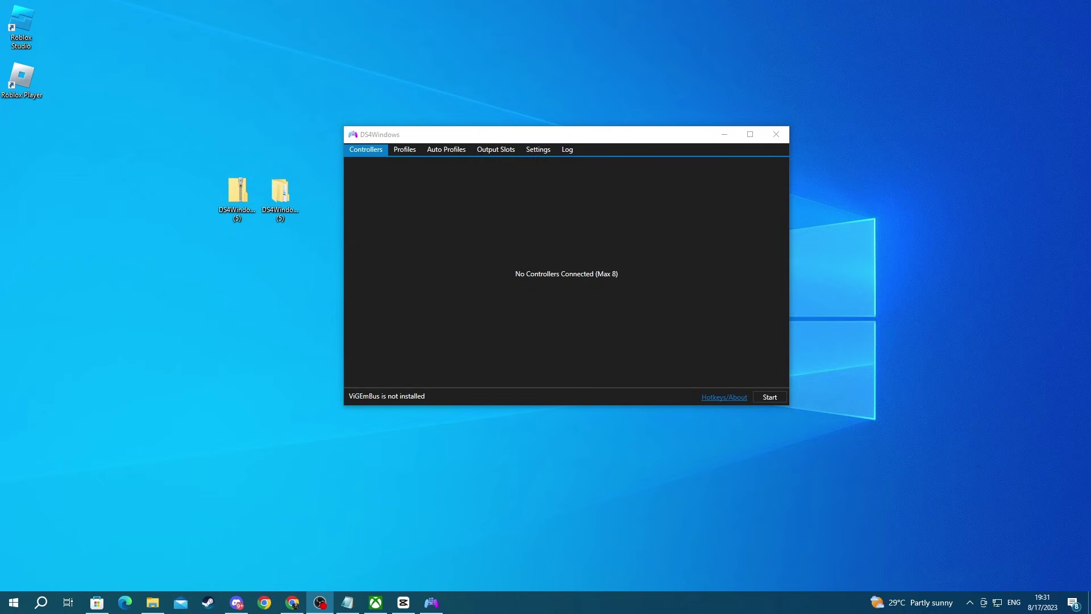
pyautogui.click(775, 397)
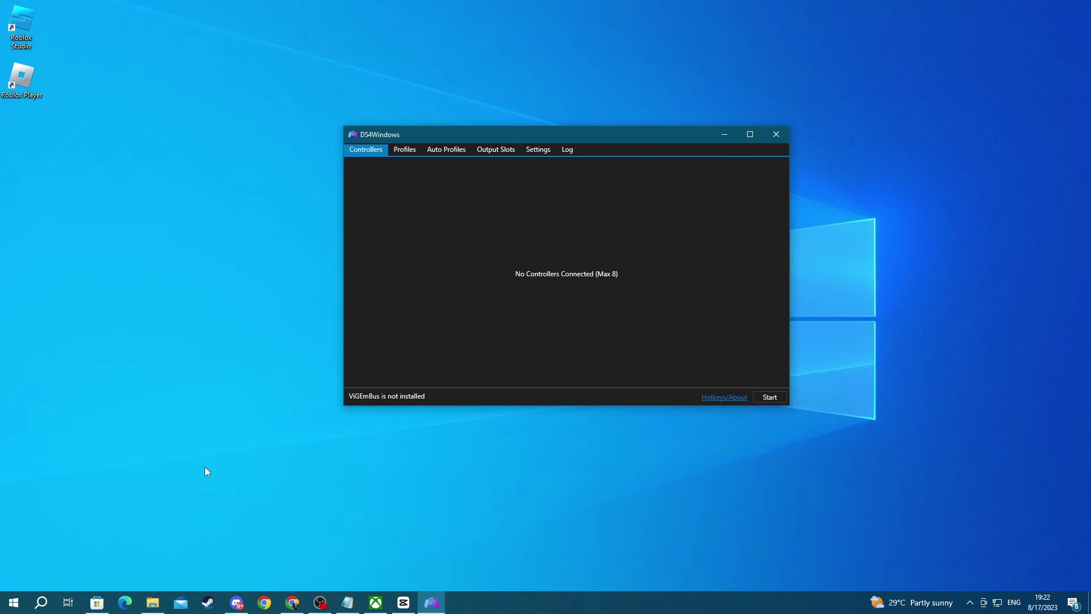
pyautogui.click(40, 604)
pyautogui.write('bluetooth')
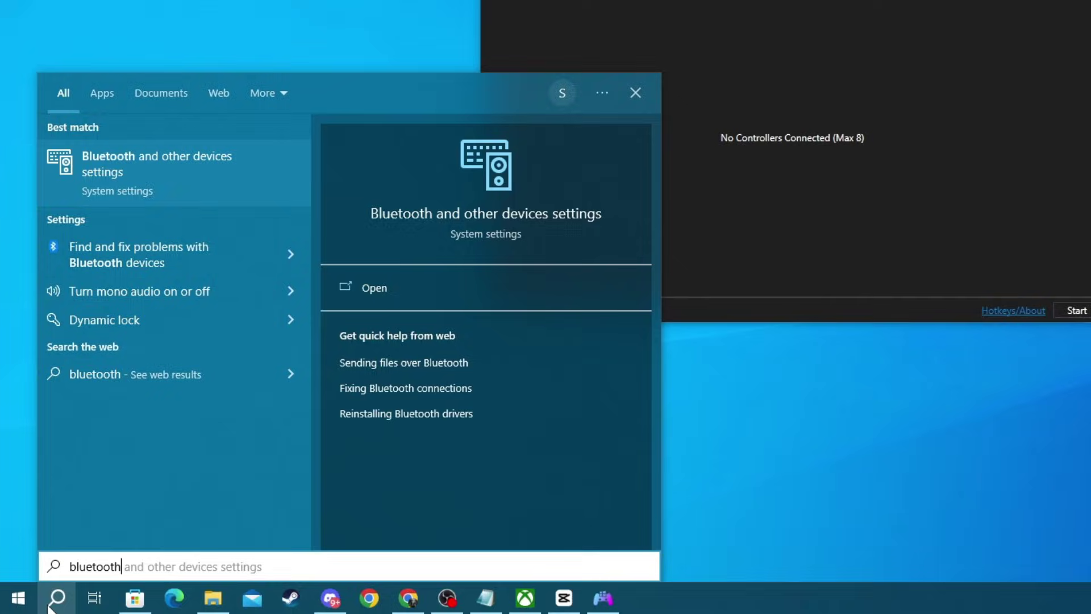
pyautogui.click(128, 193)
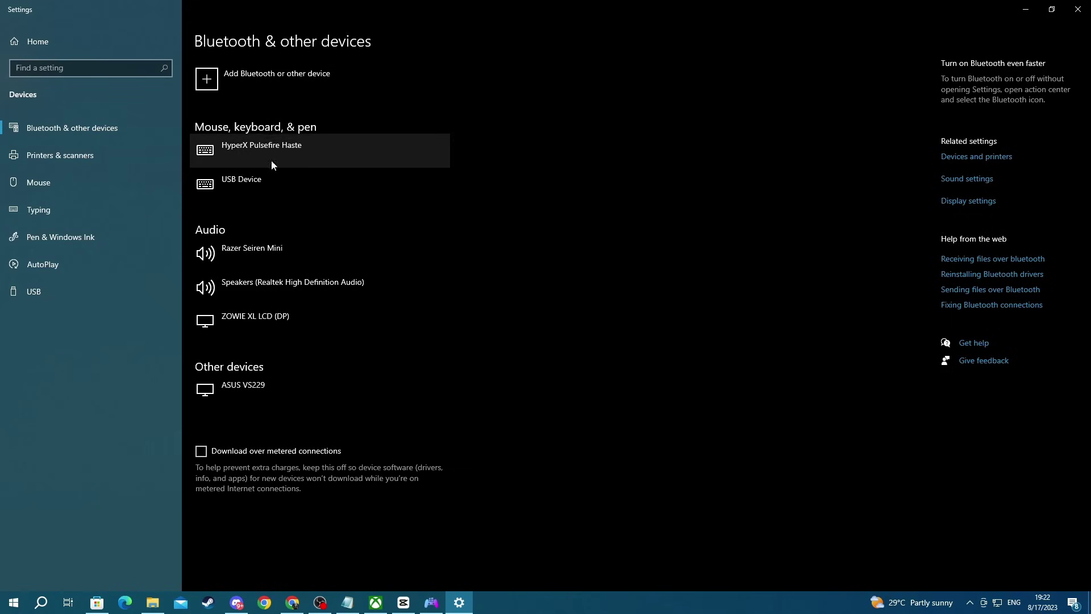
pyautogui.click(209, 83)
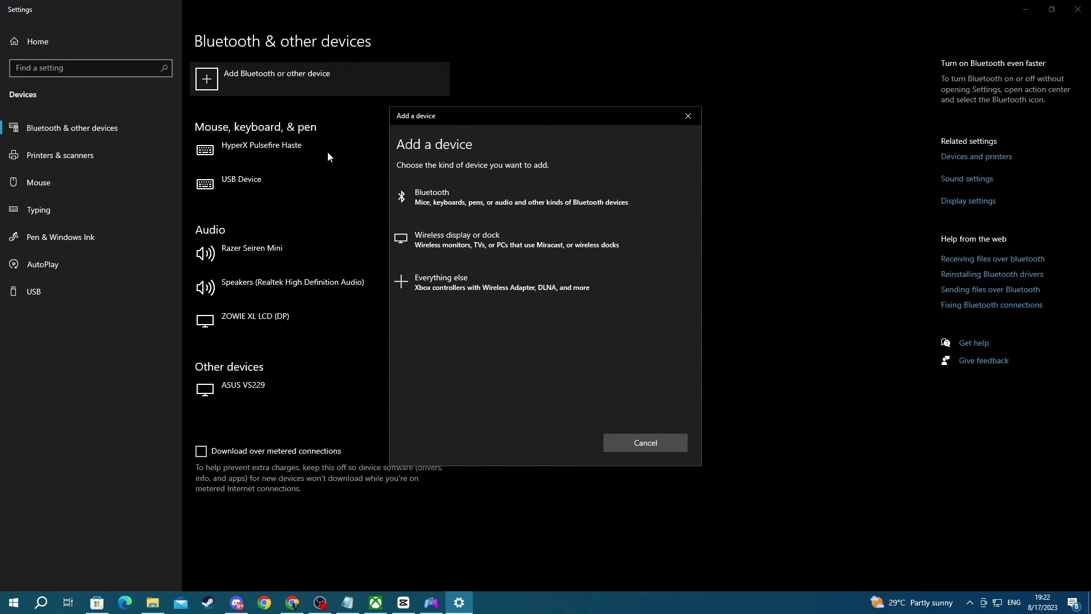
pyautogui.click(443, 290)
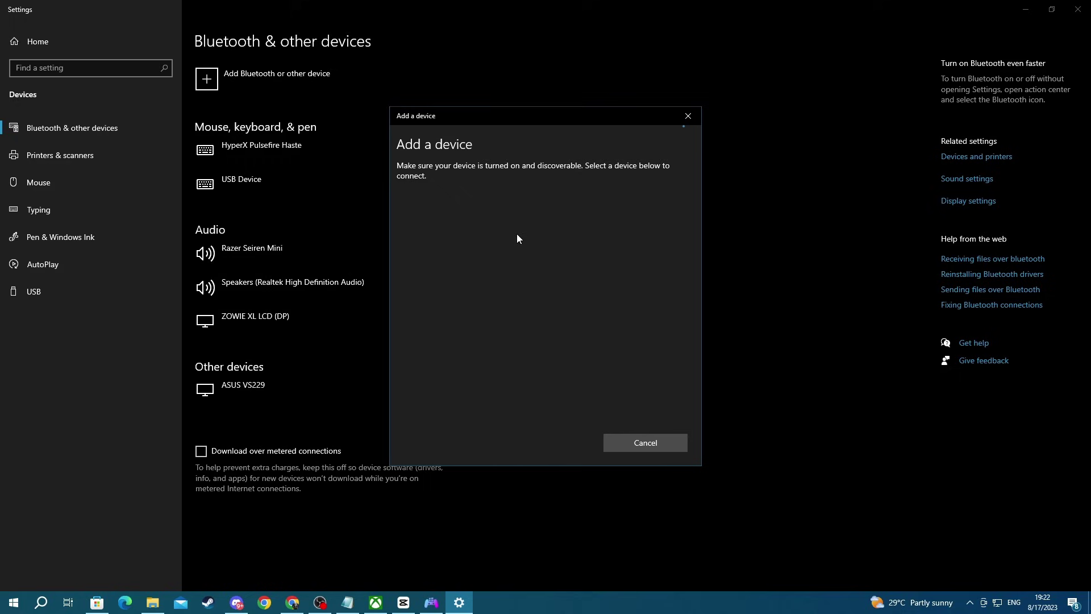
pyautogui.click(636, 443)
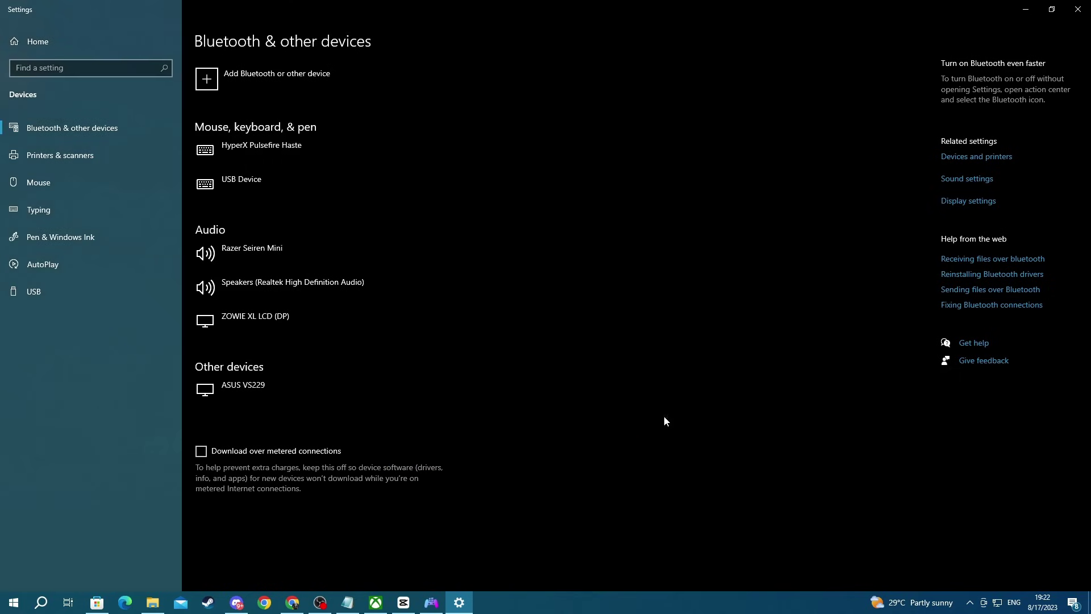
pyautogui.click(1078, 10)
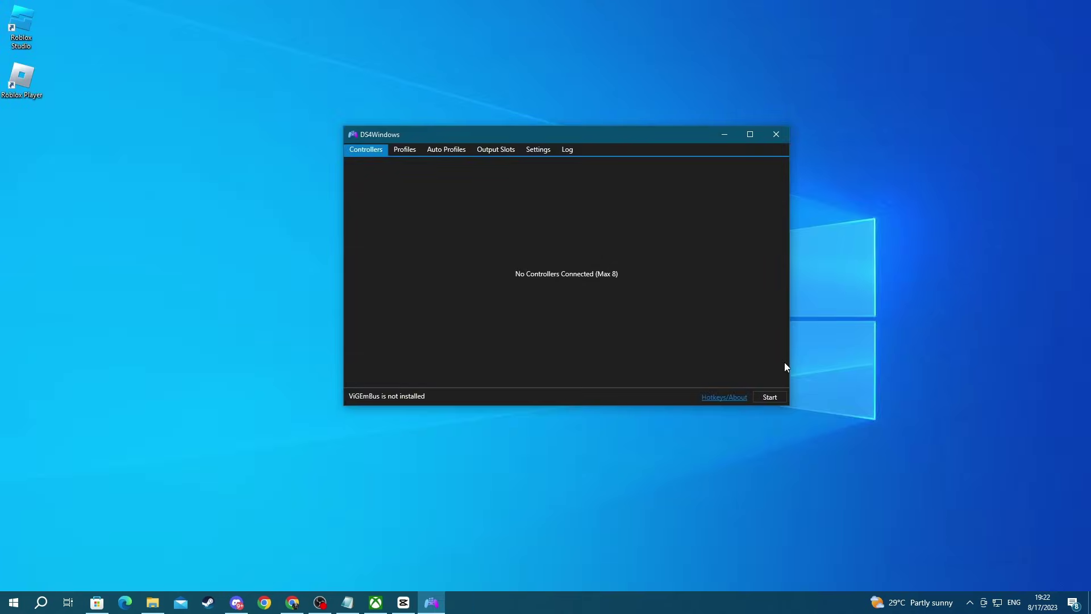